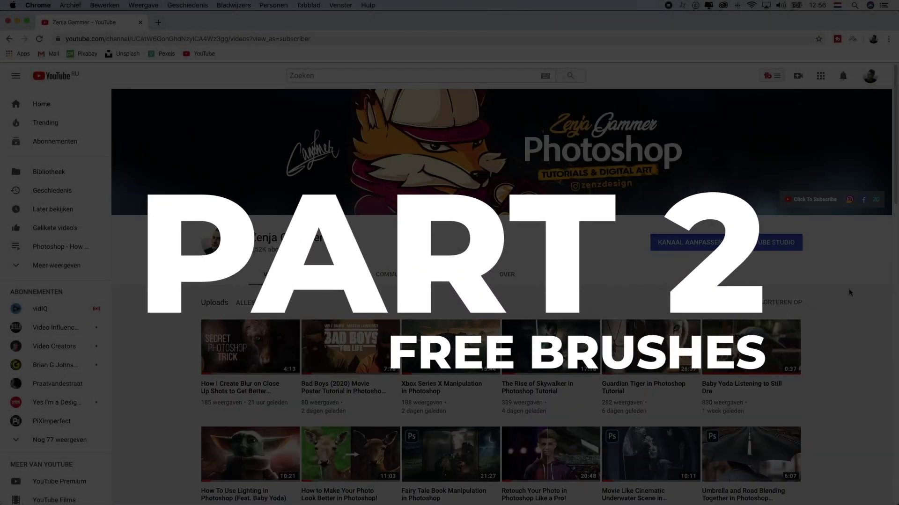
Step: Open the top free Photoshop brushes video, then scroll zenjagammer.com to the Lightroom Presets and Art Print sections
scroll(848, 289, down, 3)
scroll(848, 289, down, 5)
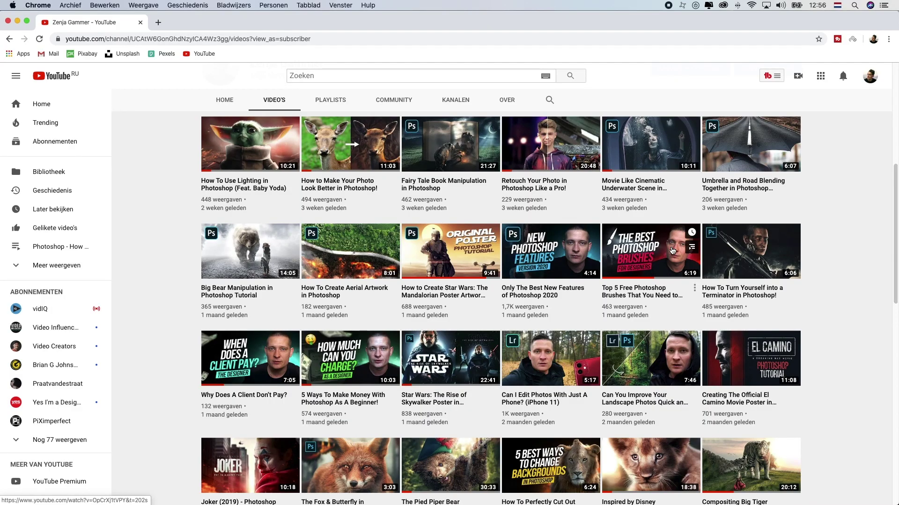
click(672, 251)
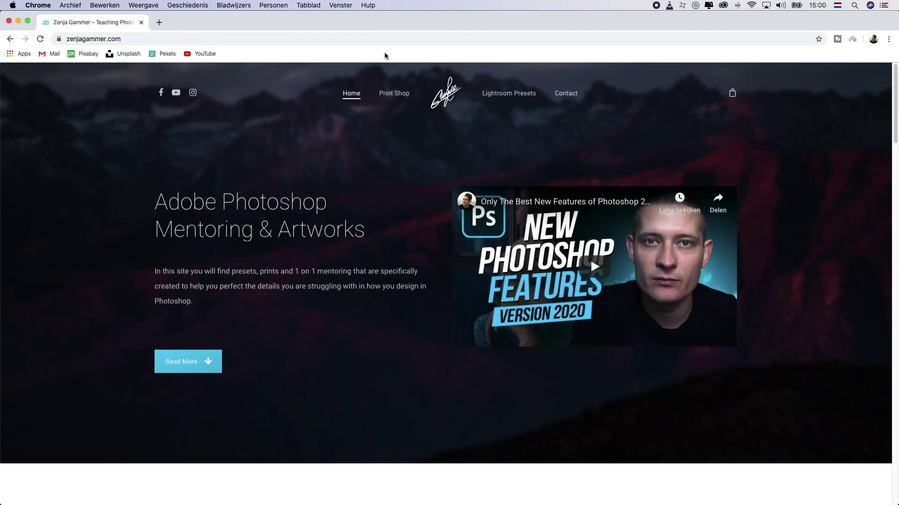
scroll(361, 164, down, 5)
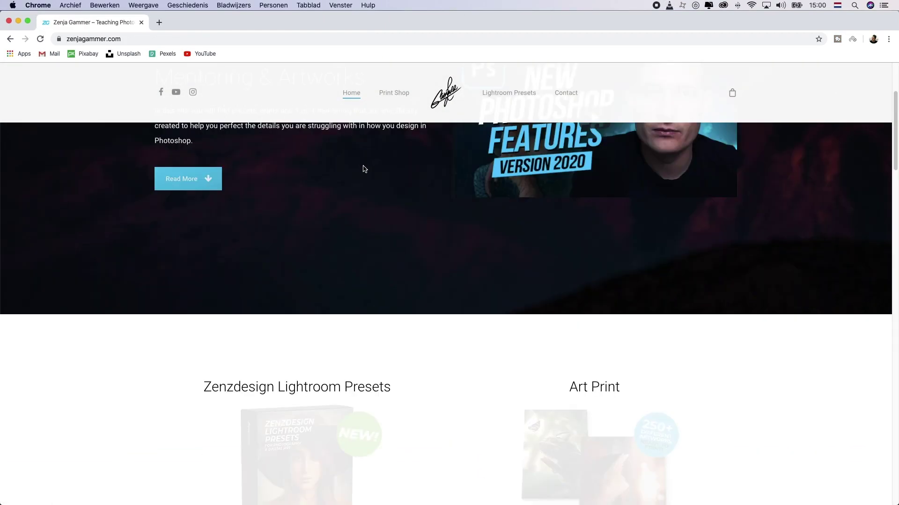
scroll(364, 169, down, 7)
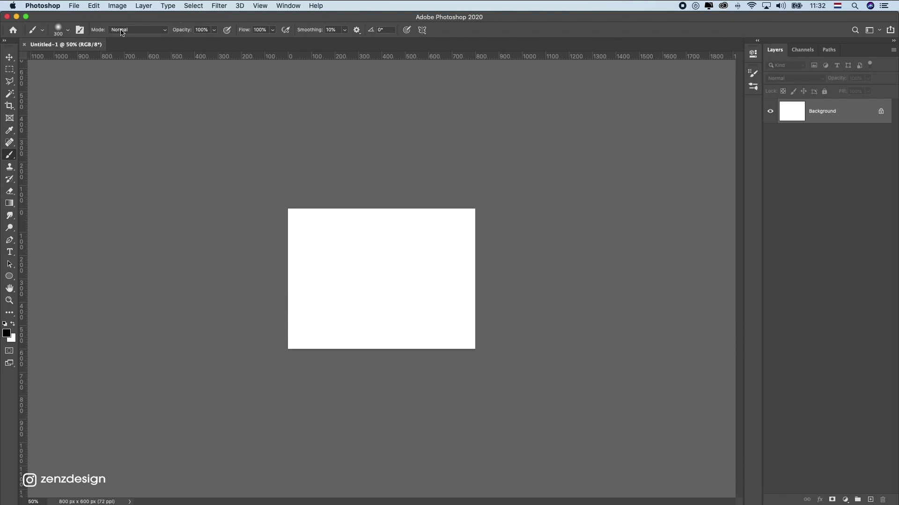
Step: With the standard Brush Tool active, open the Brush Preset picker's gear menu to reach Import Brushes
right_click(10, 154)
click(44, 154)
click(63, 29)
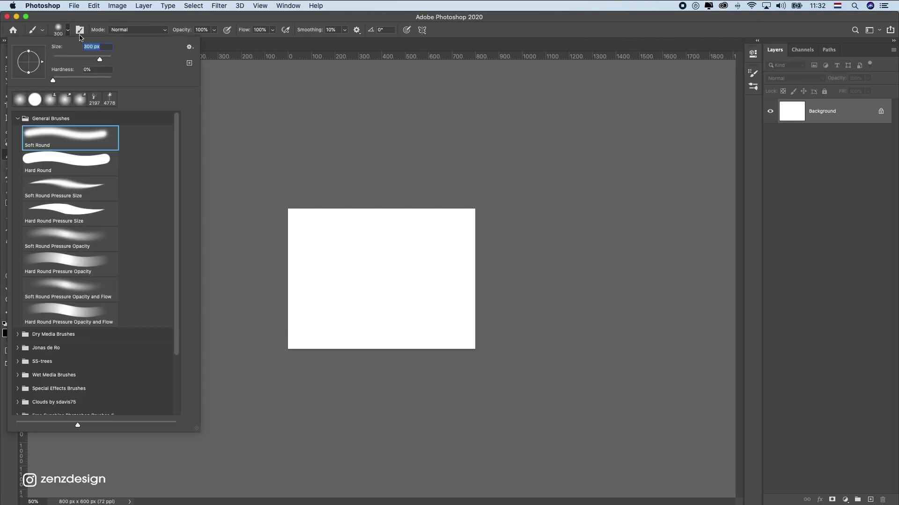
click(189, 47)
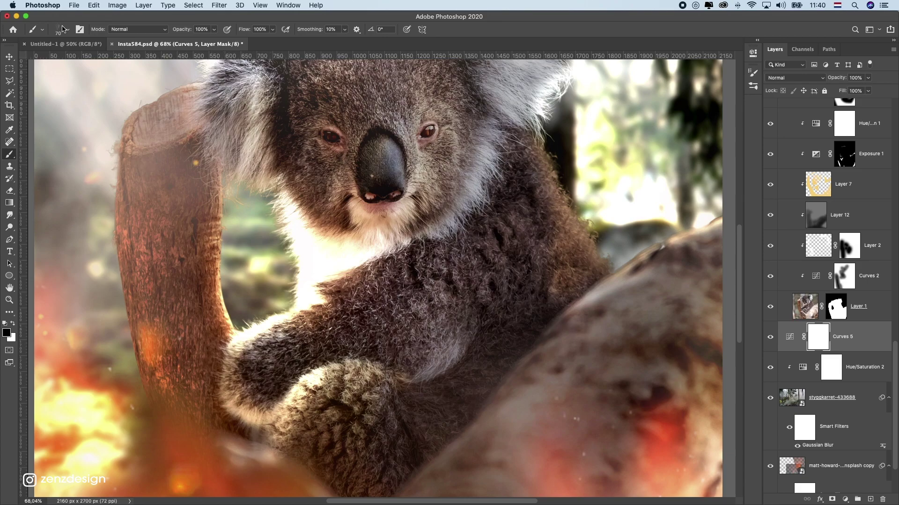
Step: Choose the Short Hair or Fur brush from the Brush Preset picker
click(62, 29)
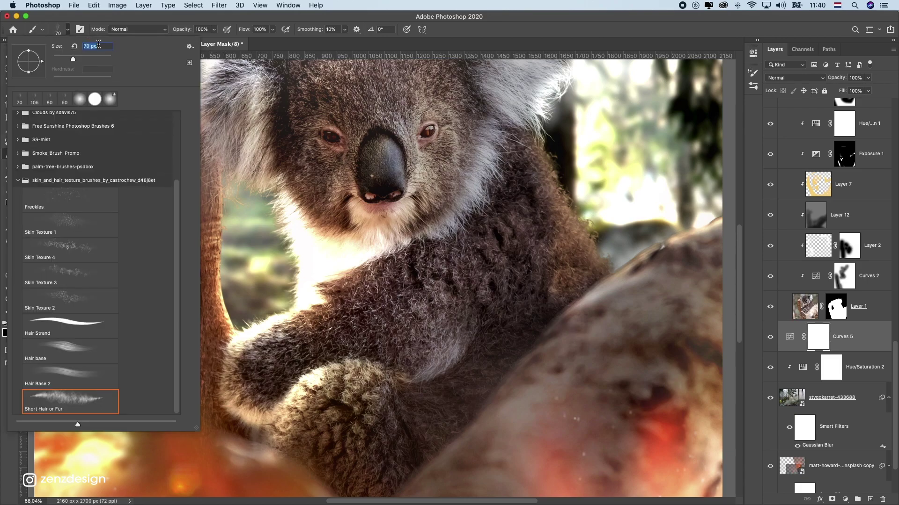
click(85, 397)
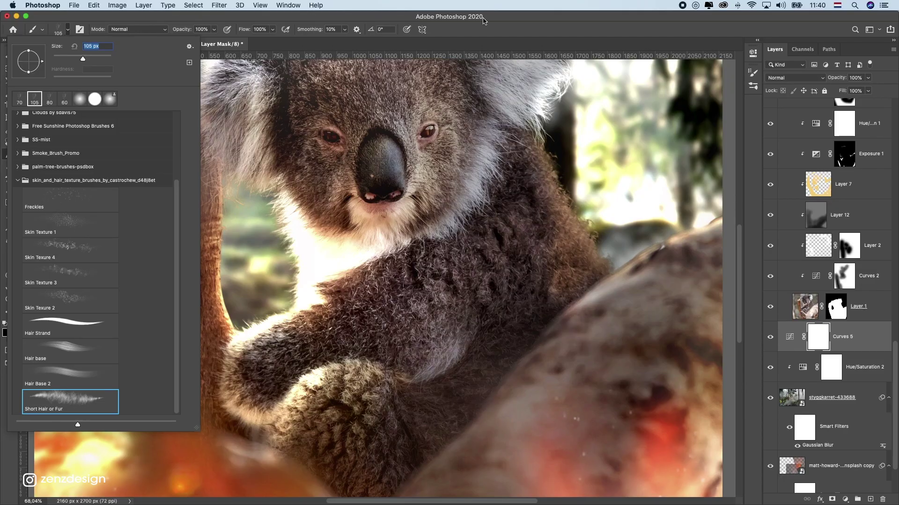
click(264, 325)
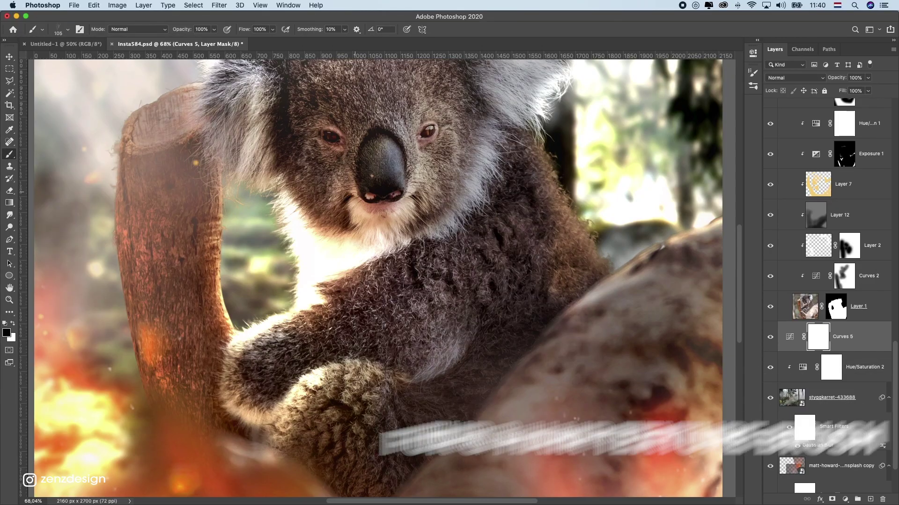
Step: Add an empty layer above Curves 5, paint a test fur stroke on the koala, and undo it
scroll(263, 325, up, 2)
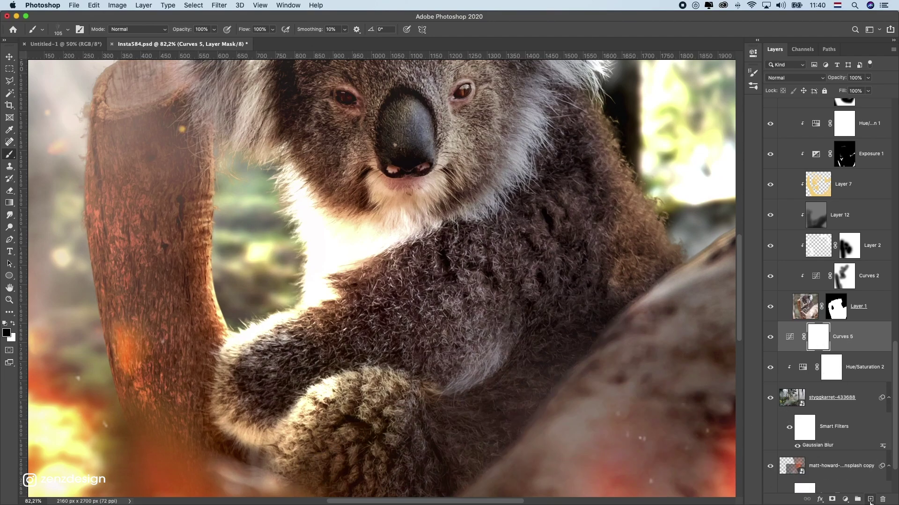
click(869, 499)
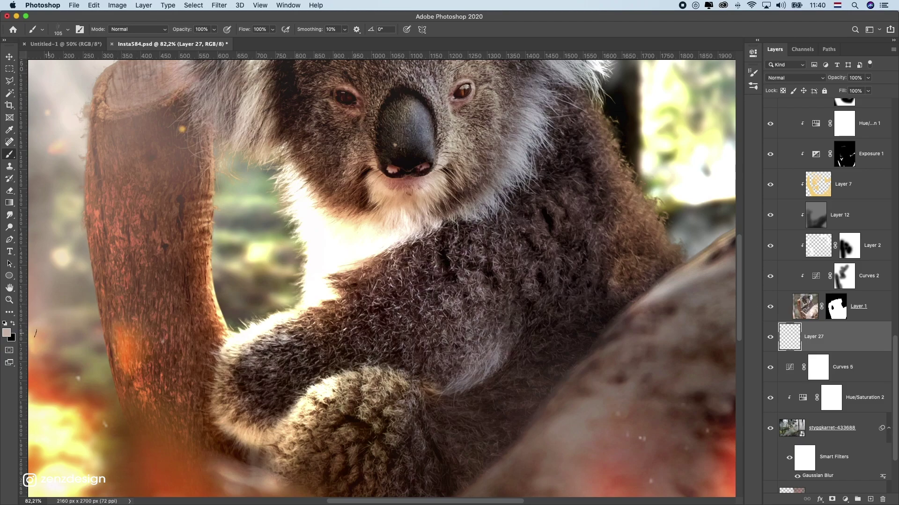
drag(249, 332, 238, 334)
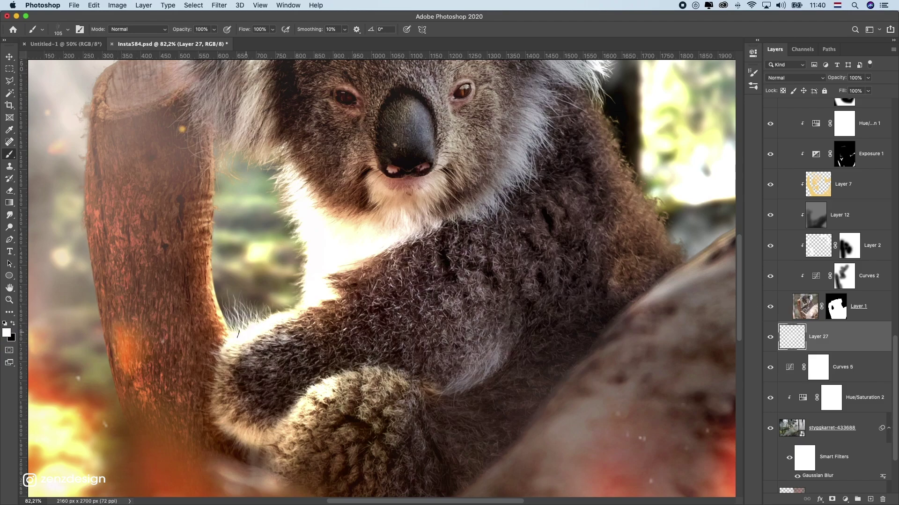
key(super+z)
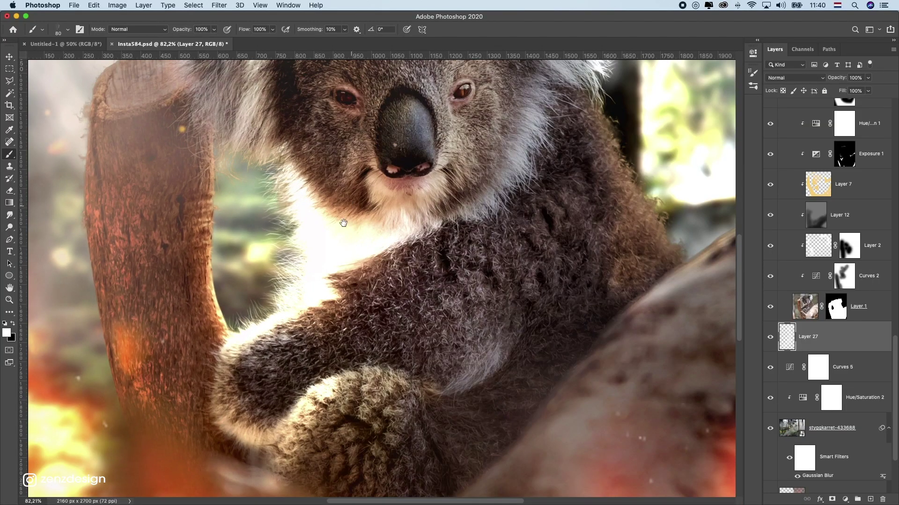
drag(343, 223, 324, 249)
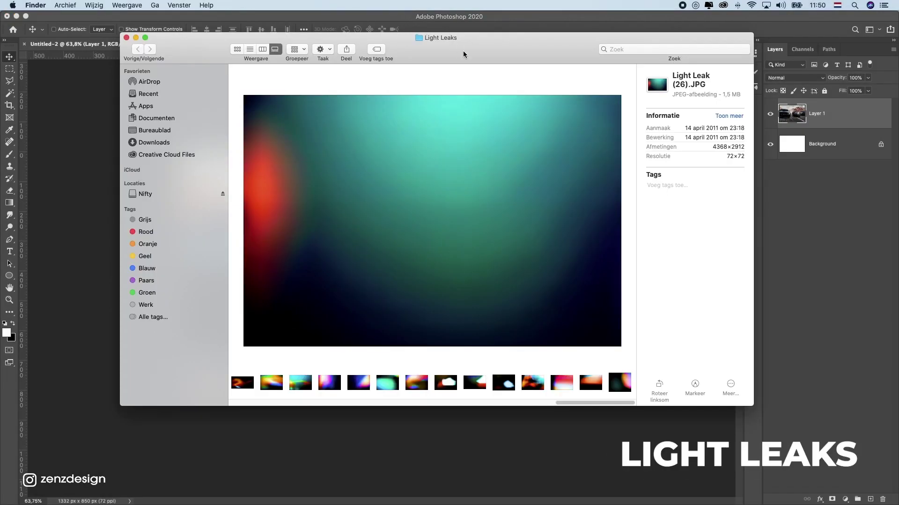
Step: Drag Light Leak (26).JPG from Finder's Light Leaks folder into the car image as a new layer
drag(462, 54, 445, 44)
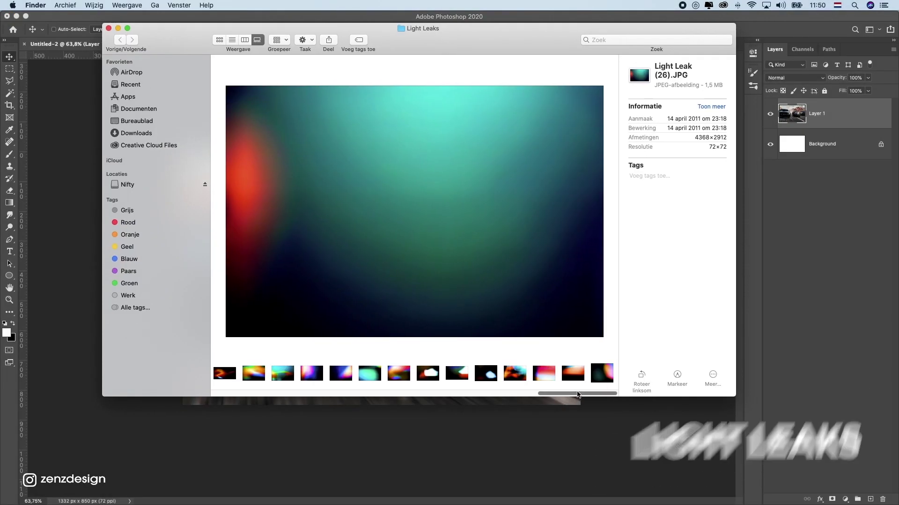
drag(576, 394, 379, 396)
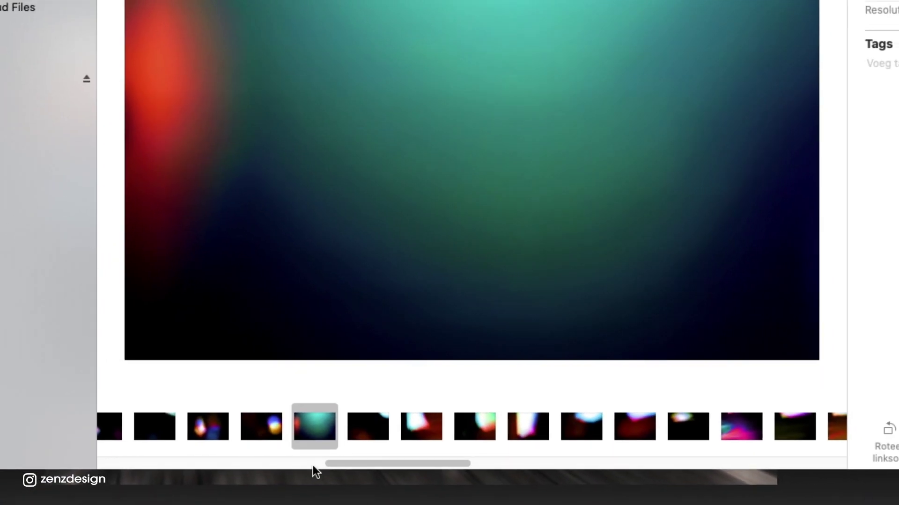
drag(367, 473, 360, 439)
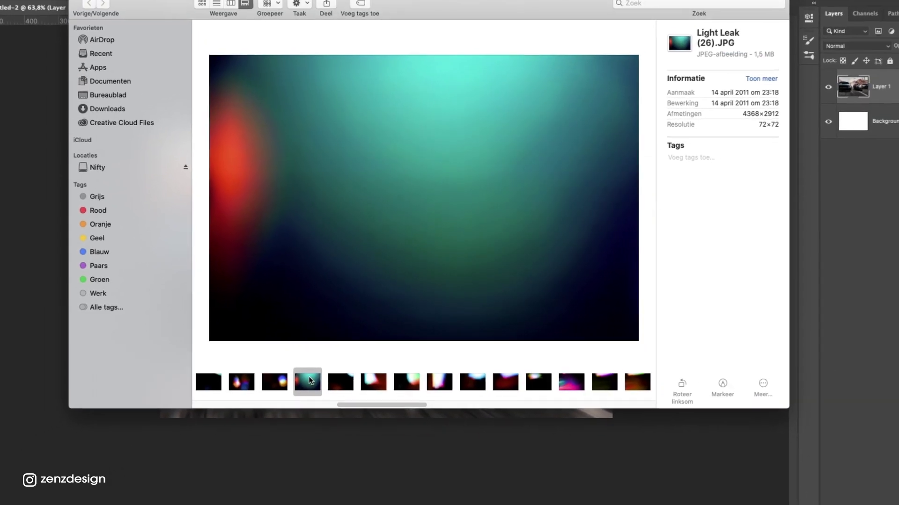
drag(308, 376, 309, 435)
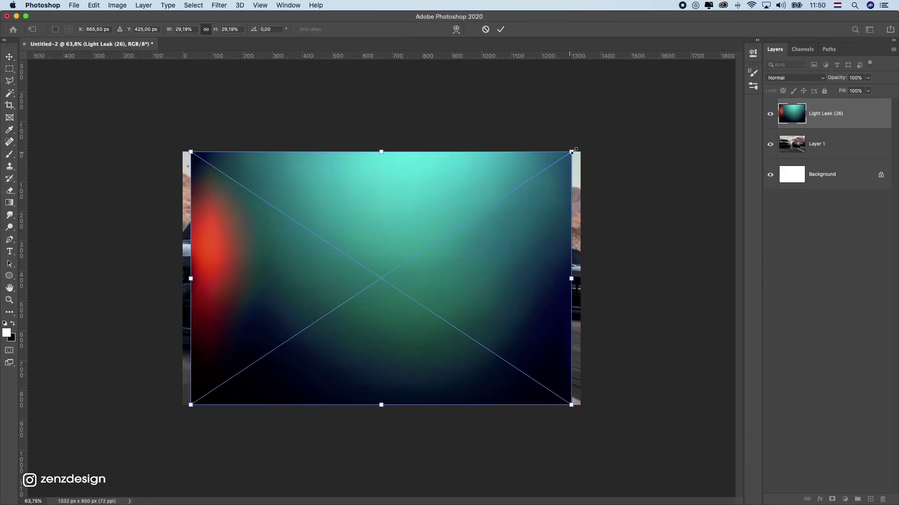
Step: Enlarge the light leak to cover the image, blend it in Screen mode, and shift it down
drag(572, 152, 581, 144)
key(Return)
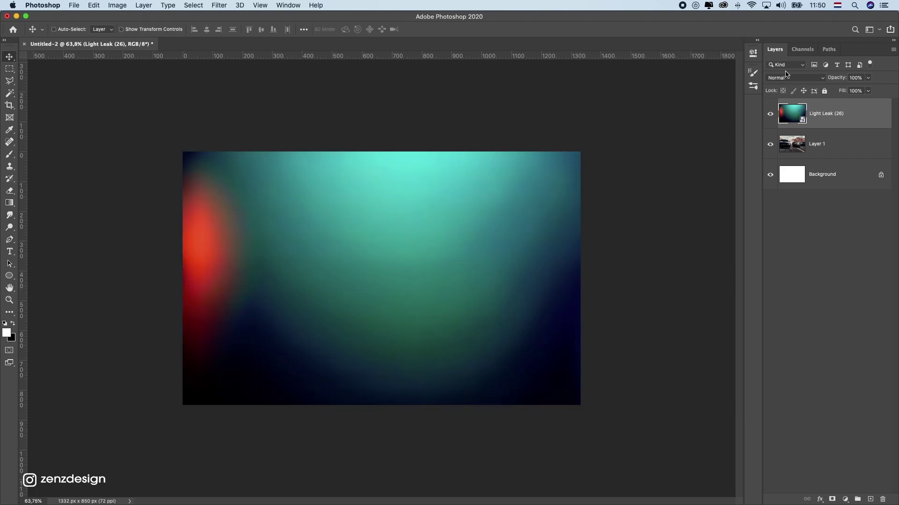
click(794, 78)
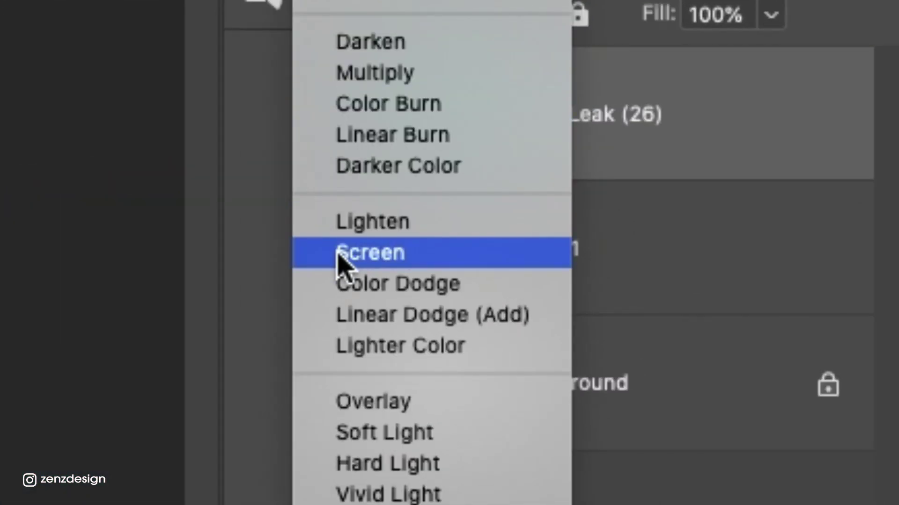
click(339, 256)
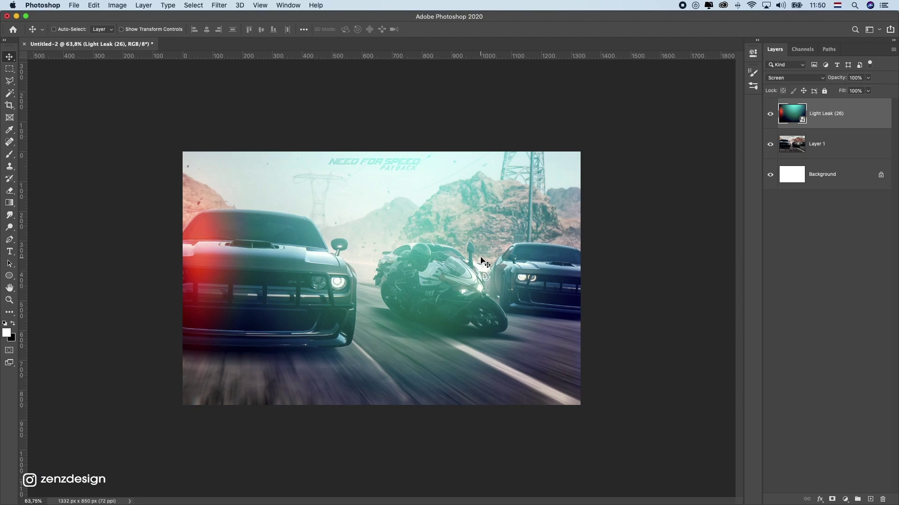
key(super+t)
key(Escape)
mouse_move(535, 121)
mouse_down()
mouse_move(535, 168)
mouse_move(529, 91)
mouse_move(537, 146)
mouse_move(539, 123)
mouse_up()
Step: Darken the light leak with Levels by sampling a black point on the road, keeping Screen mode
key(super+l)
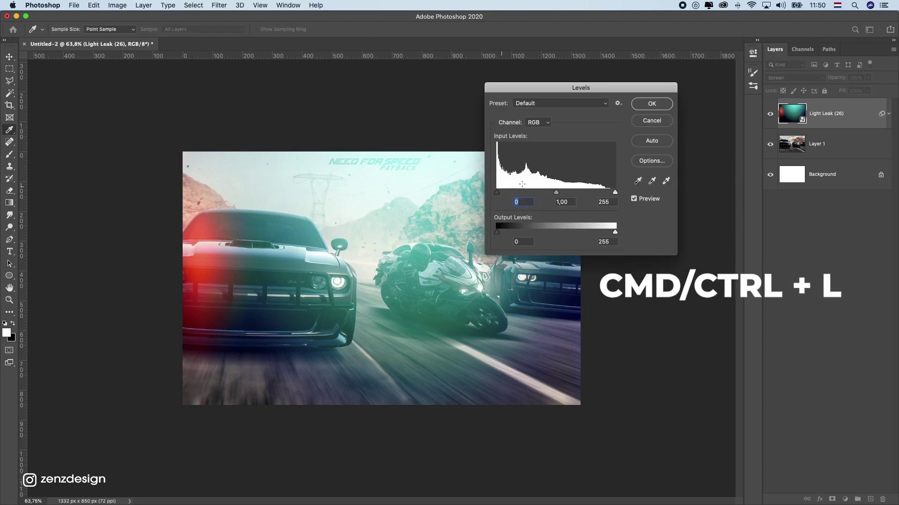
click(508, 355)
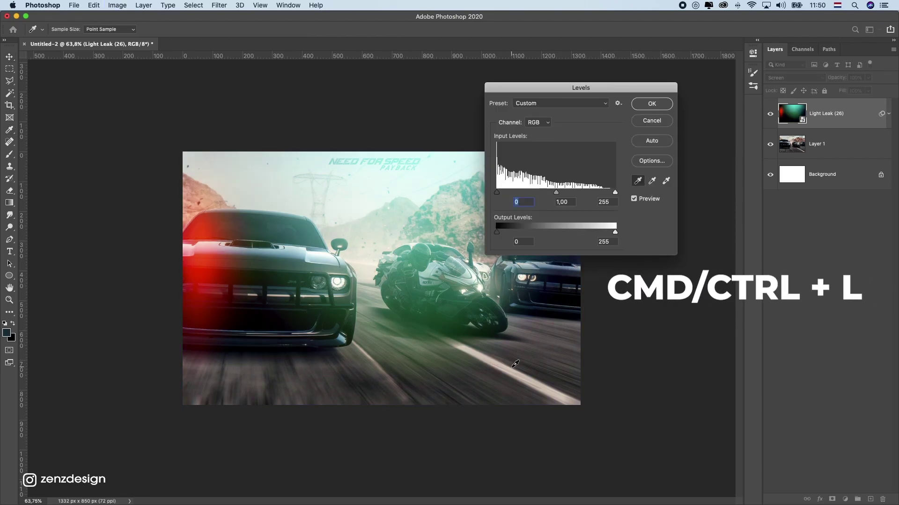
click(448, 355)
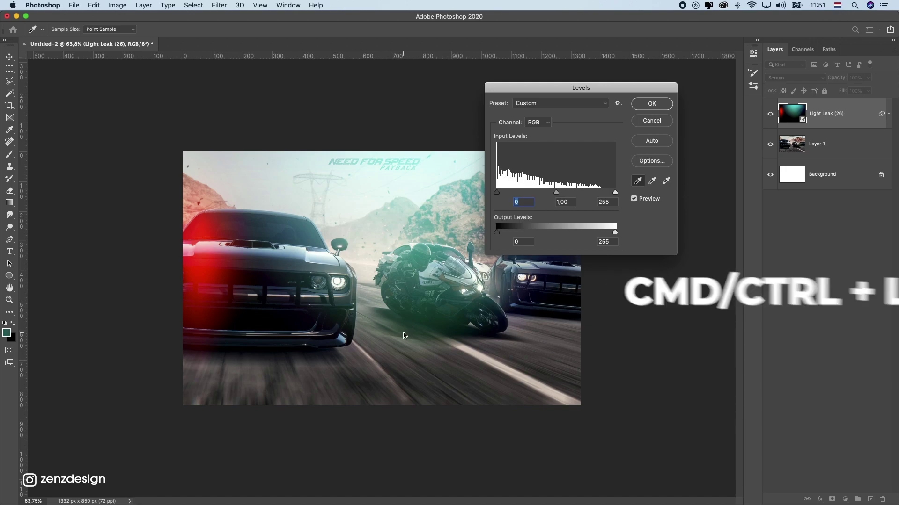
click(426, 339)
click(467, 344)
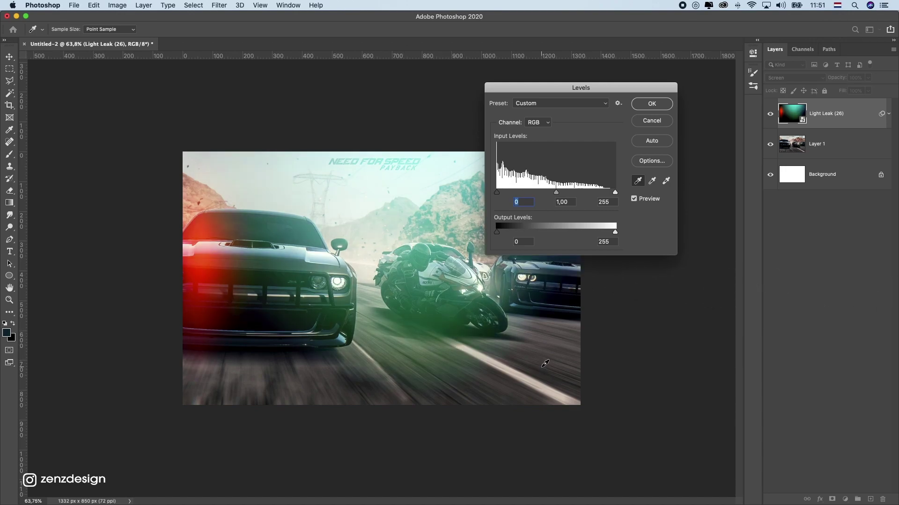
click(404, 350)
click(285, 366)
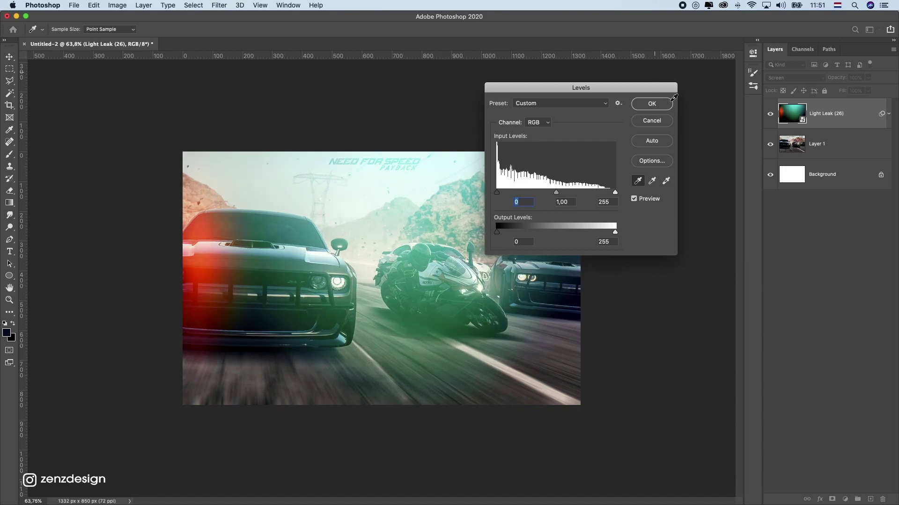
click(651, 104)
click(786, 82)
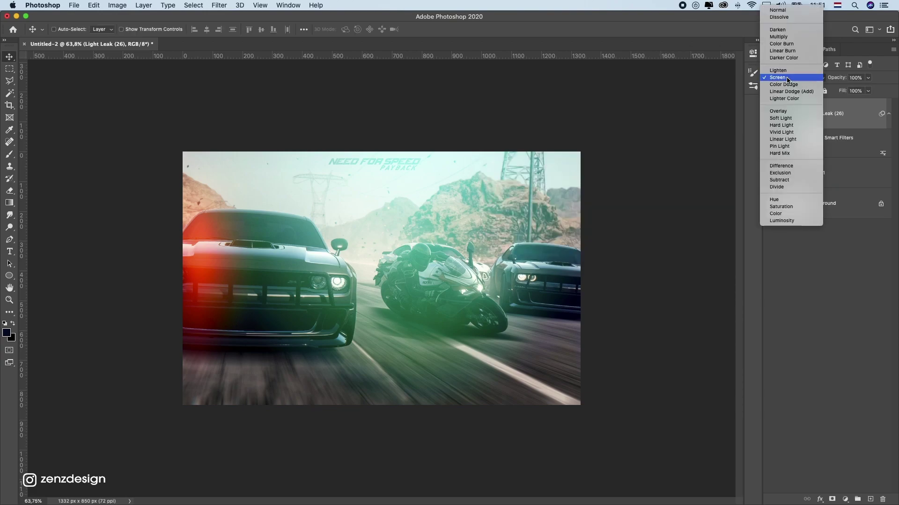
click(786, 79)
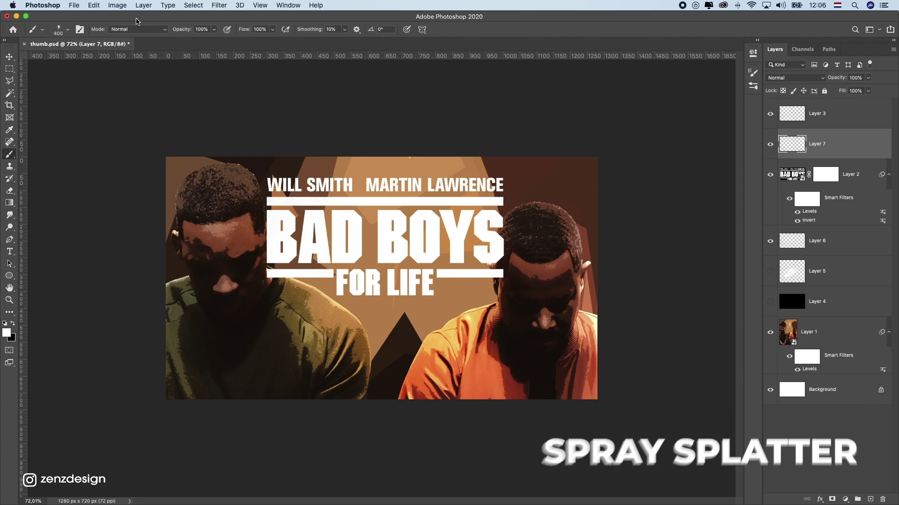
Step: Show the spray-splatter Layer 7 and enlarge the splatter brush with the ] key
click(770, 144)
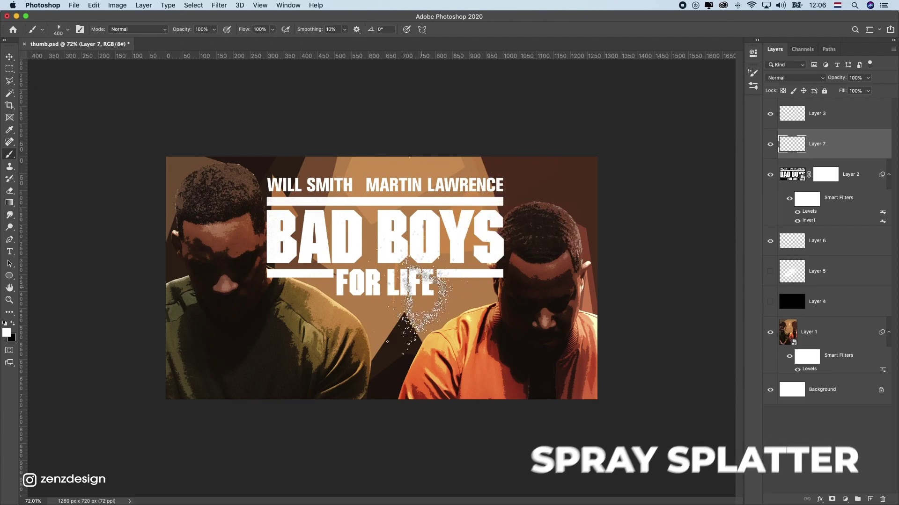
key(bracketright)
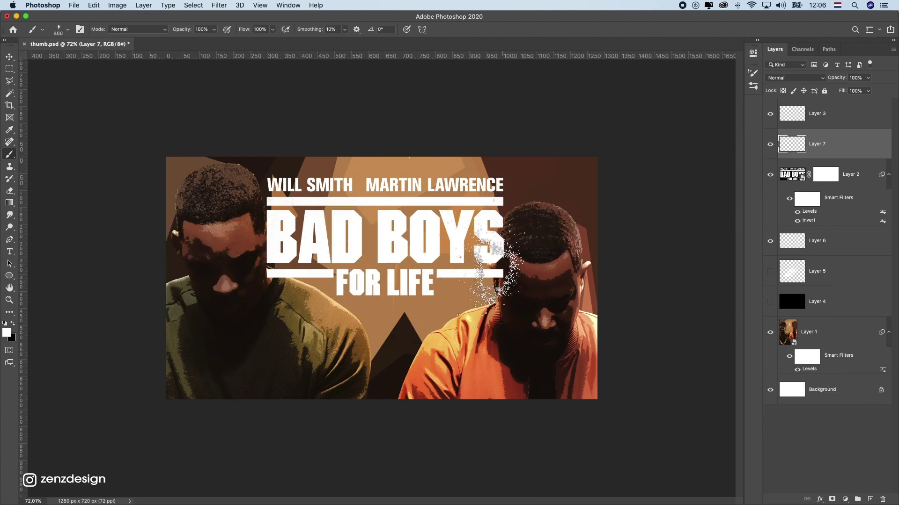
key(0)
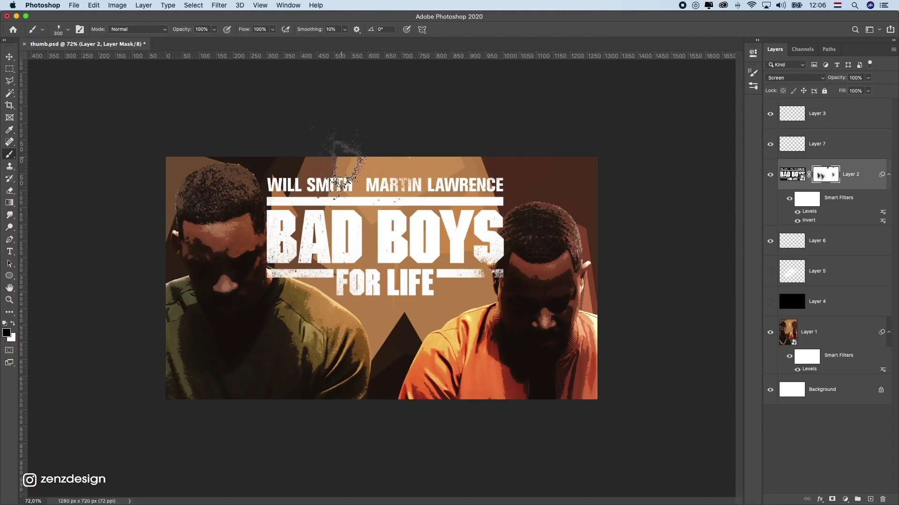
Step: Add a new empty layer above Layer 3 and select the Hard Round brush
click(829, 130)
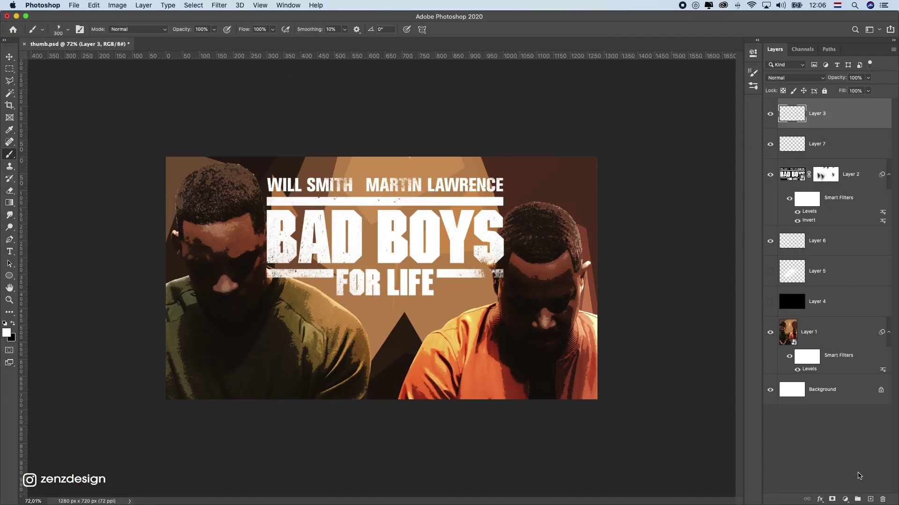
click(870, 500)
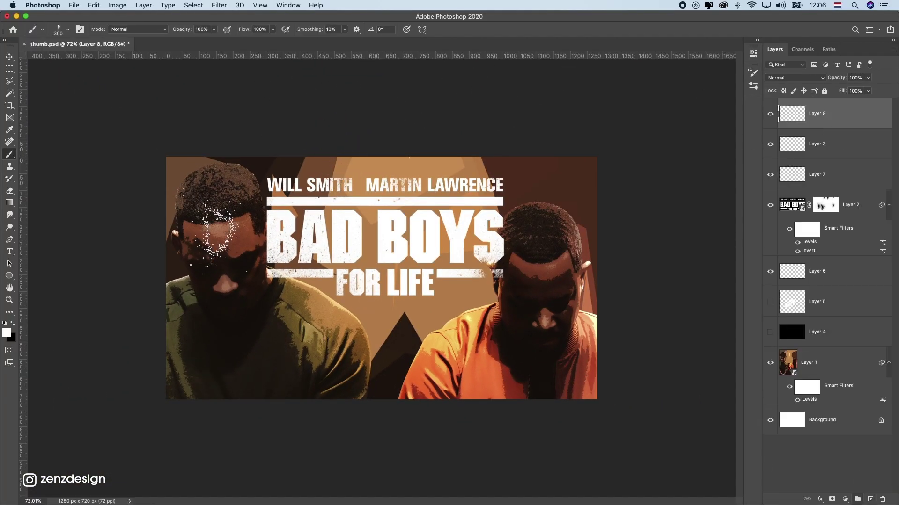
click(67, 31)
drag(176, 301, 180, 118)
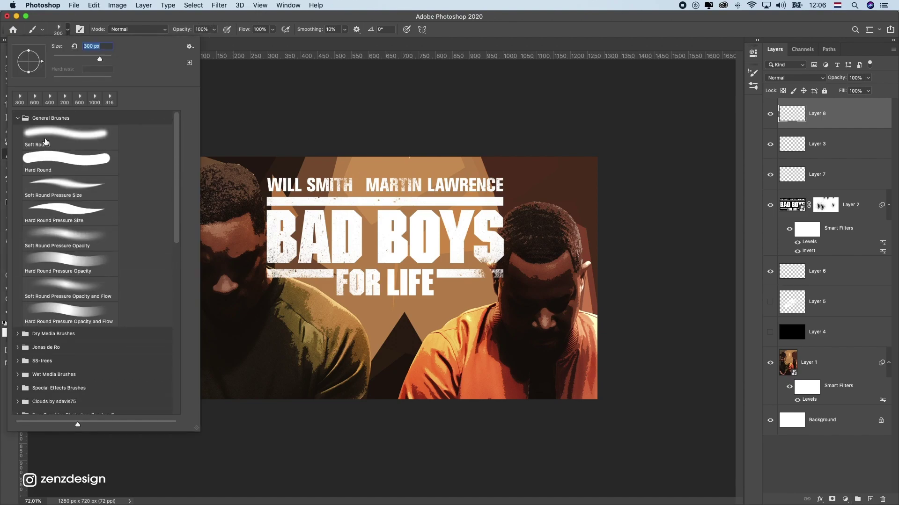
click(397, 19)
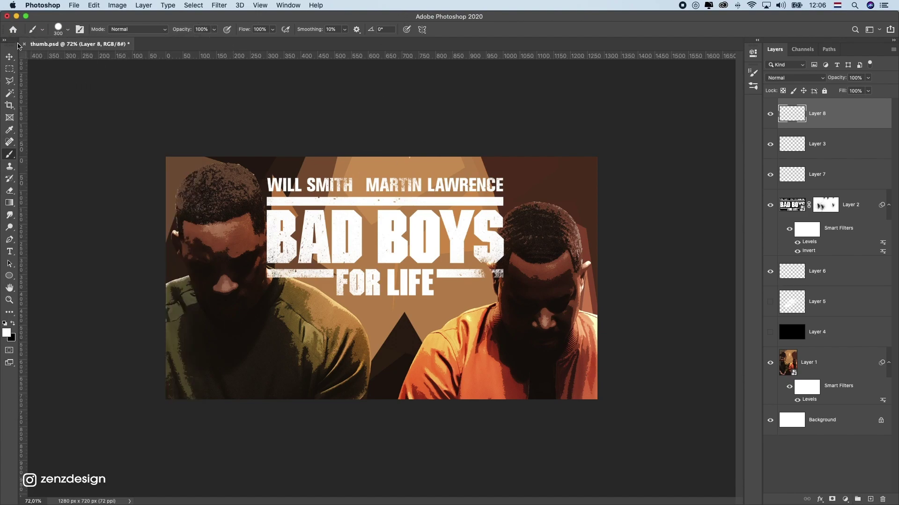
Step: Confirm the Hard Round brush, undo the stray drip left of FOR, and select Layer 2's mask
click(42, 30)
click(42, 30)
click(42, 29)
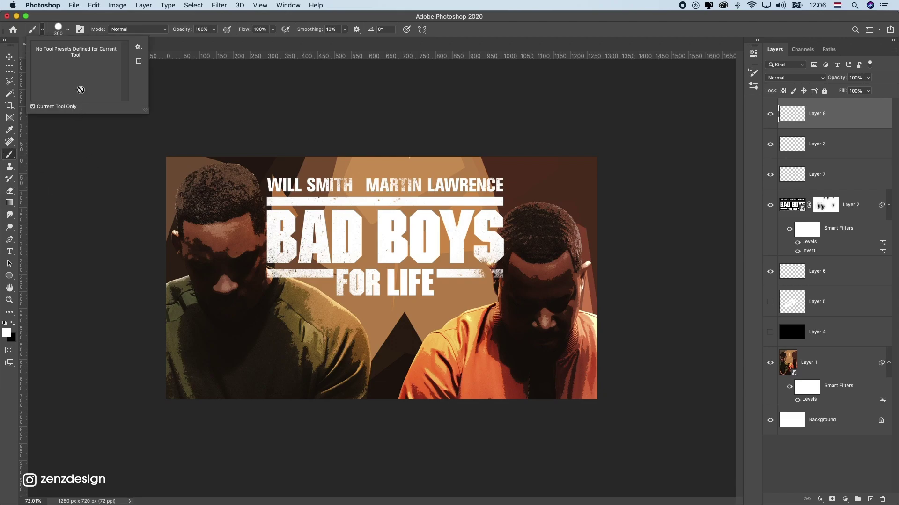
click(56, 29)
click(67, 30)
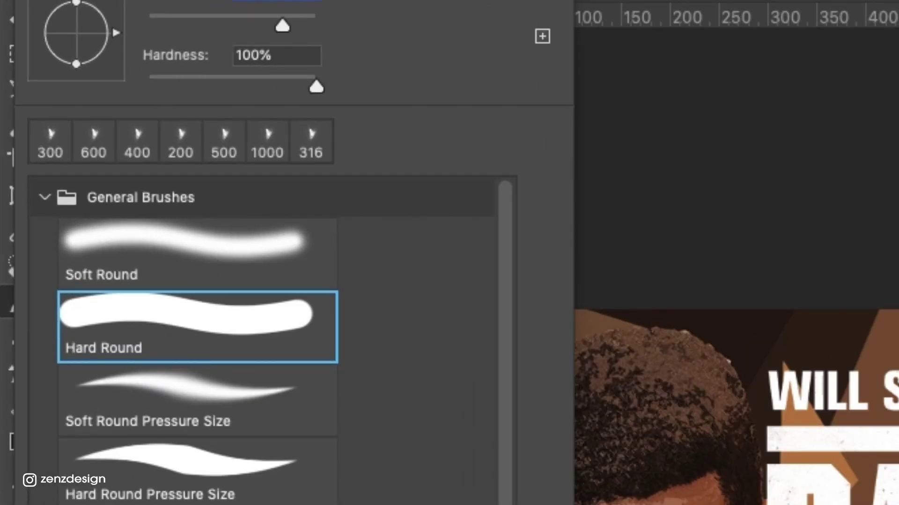
key(Return)
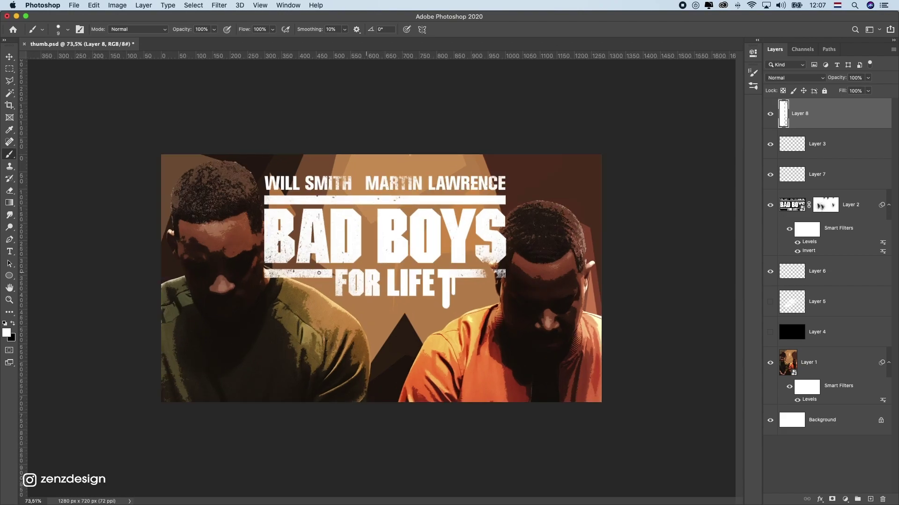
key(super+z)
click(814, 211)
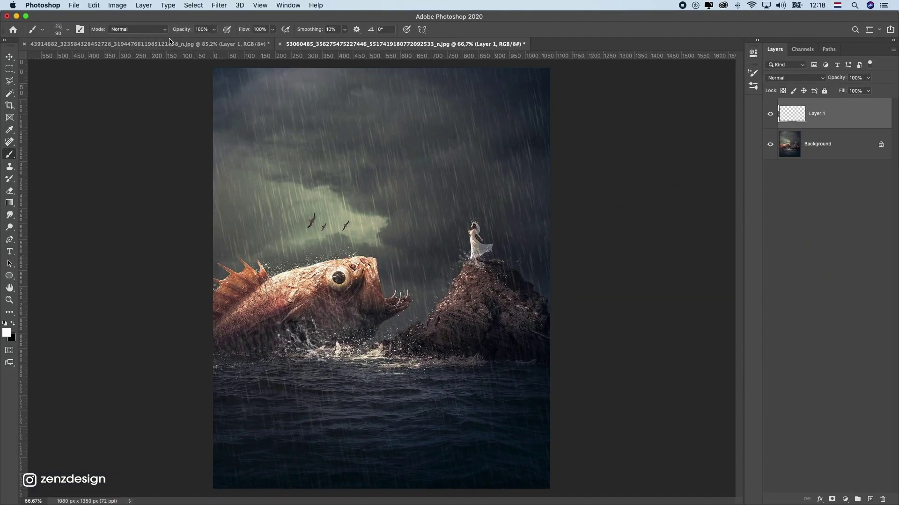
Step: Switch to the dog-on-suitcase image and set up the smaller Sampled Brush 10 water splash brush
click(145, 44)
click(68, 29)
click(55, 322)
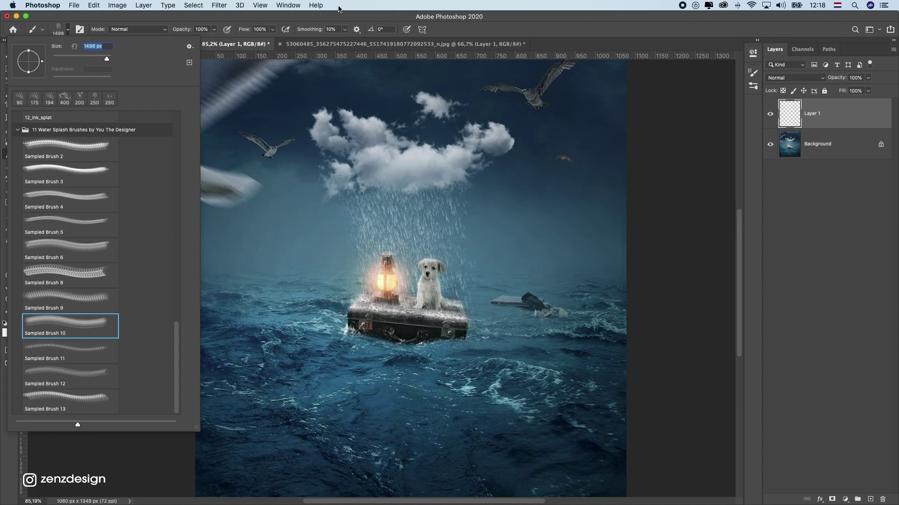
click(340, 17)
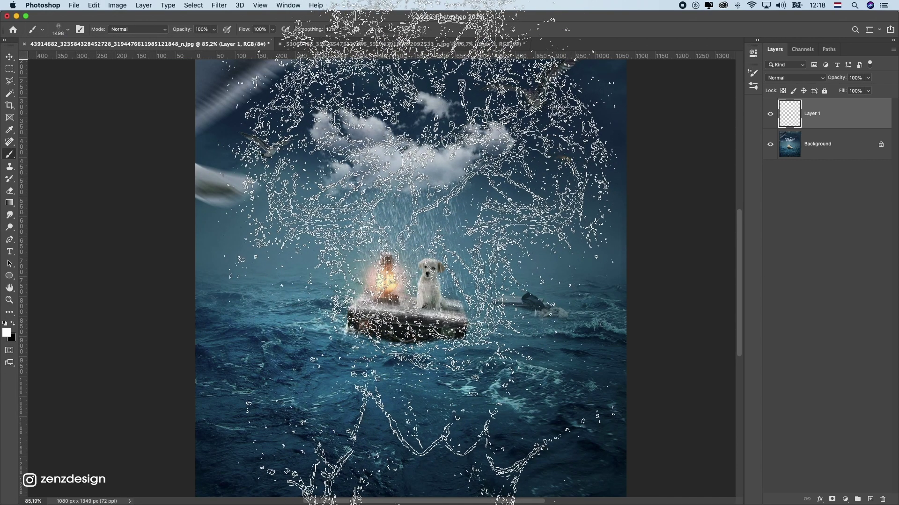
key(bracketleft)
key(bracketleft)
key(bracketleft)
key(bracketleft)
key(bracketleft)
key(bracketleft)
key(bracketleft)
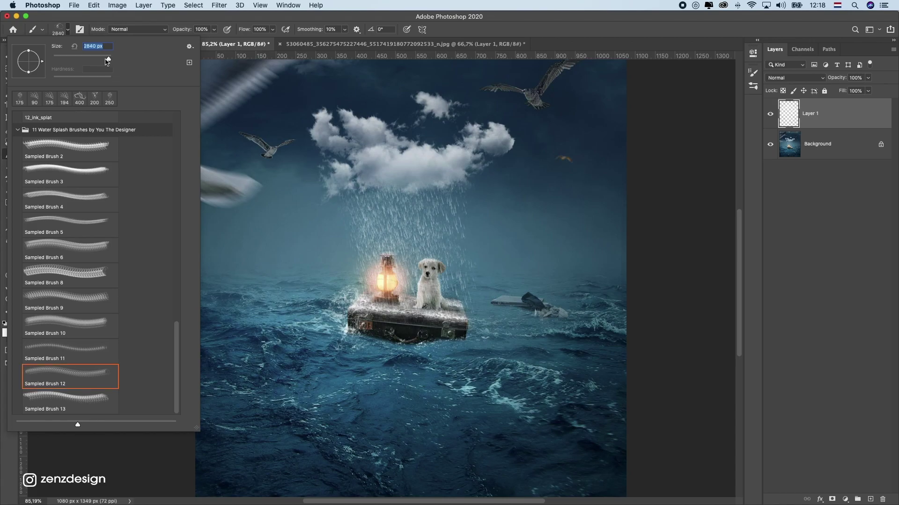
key(Return)
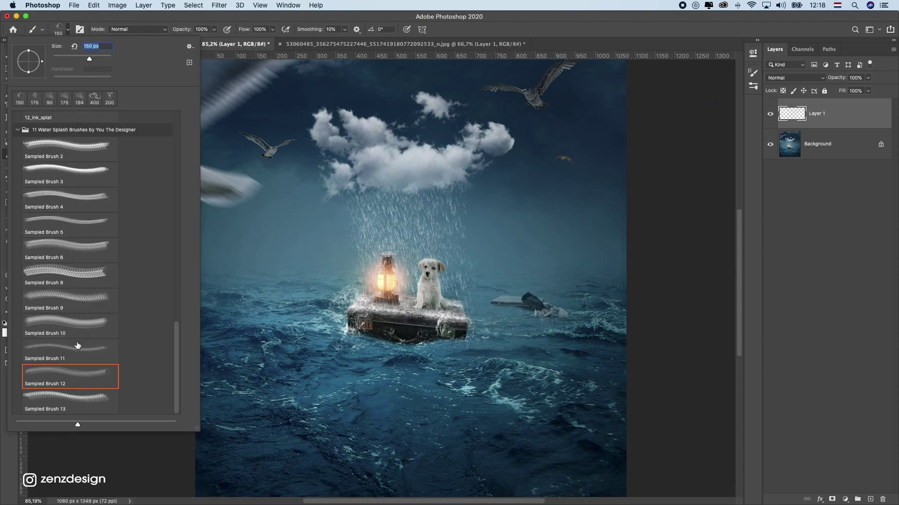
key(Return)
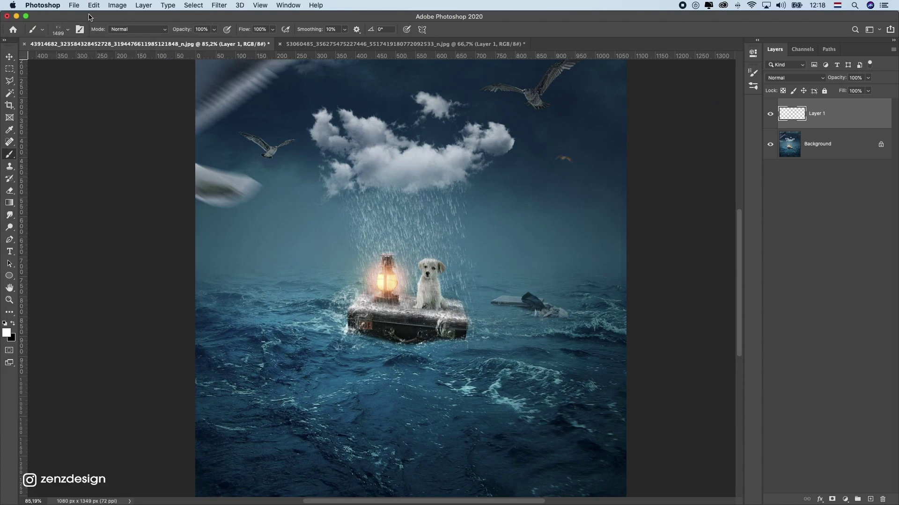
click(67, 30)
click(135, 29)
click(135, 29)
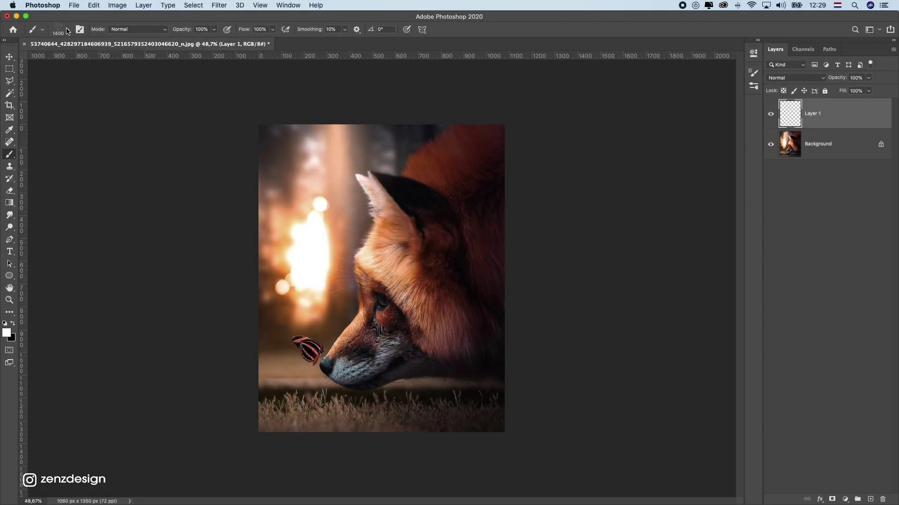
Step: Select Snow brush 20, shrink it to about 1400, and stamp snow once over the fox
click(67, 30)
click(70, 261)
key(Return)
key(bracketleft)
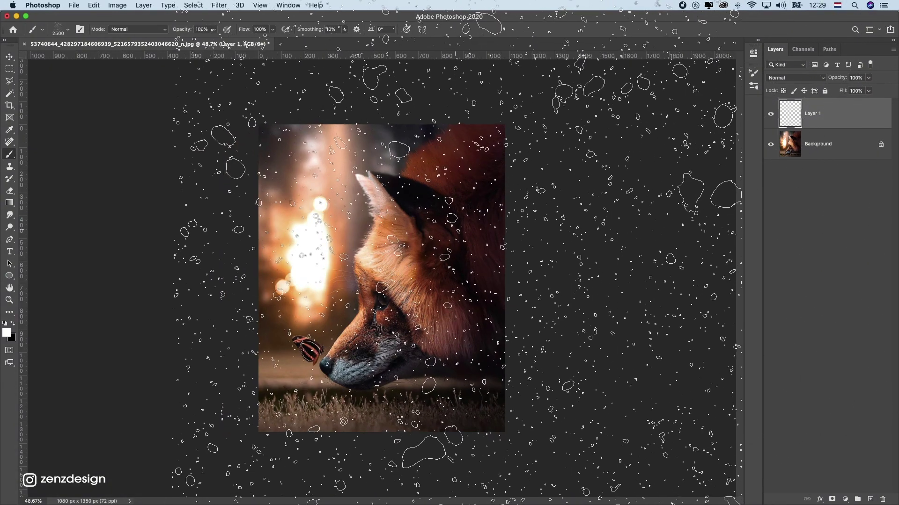
key(bracketleft)
key(bracketleft)
key(bracketleft)
key(bracketleft)
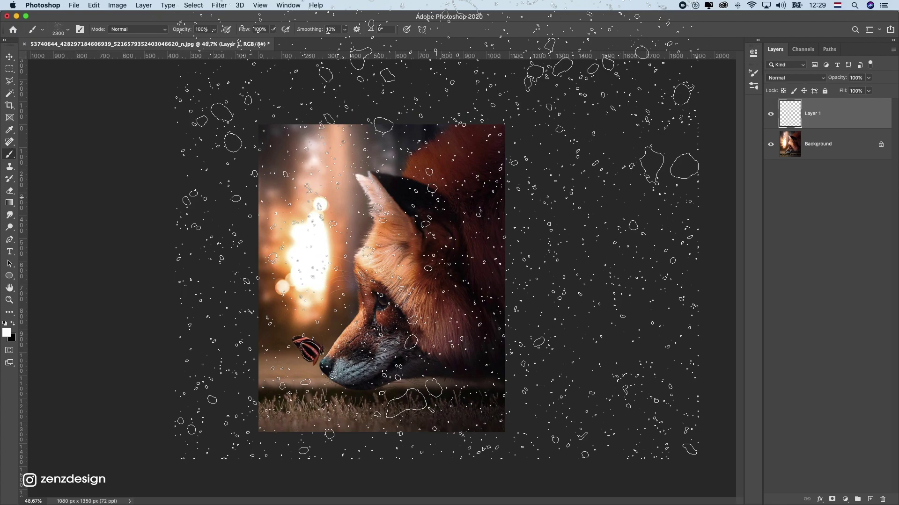
key(bracketleft)
key(bracketleft)
key(bracketleft)
key(bracketleft)
key(bracketleft)
key(bracketleft)
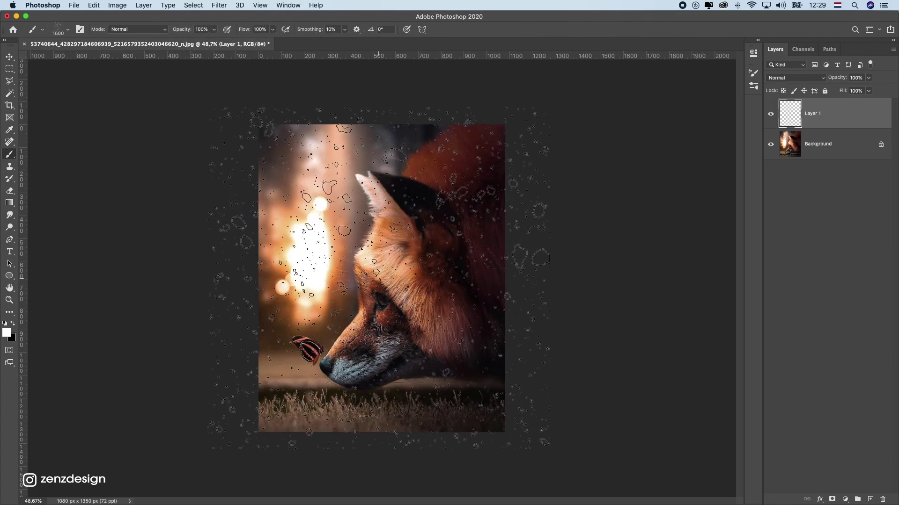
click(376, 266)
key(bracketright)
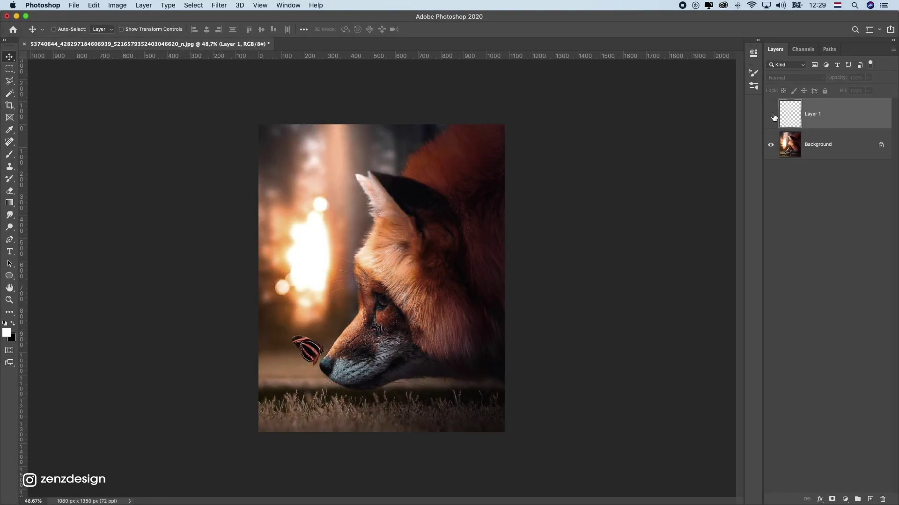
Step: Add a Gradient Map adjustment layer using the purple-to-orange preset from 105 Ispiring Bee Gradients
click(845, 500)
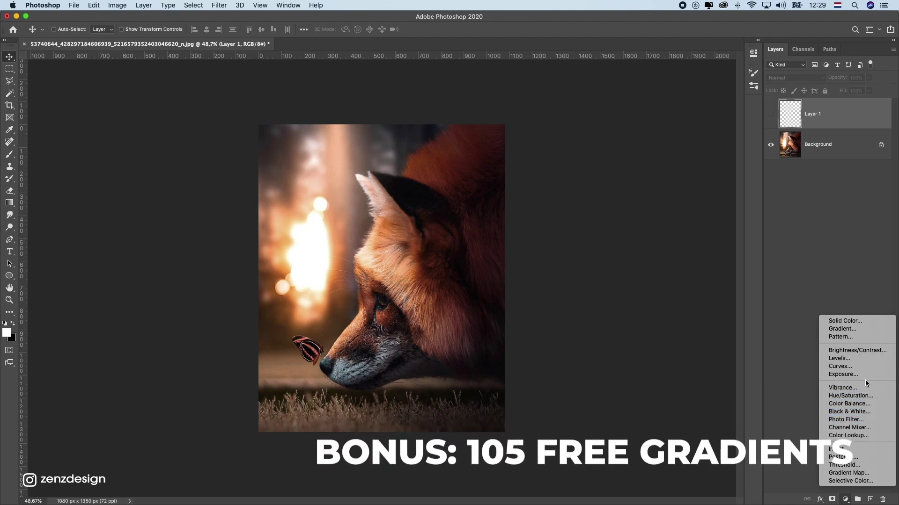
click(849, 474)
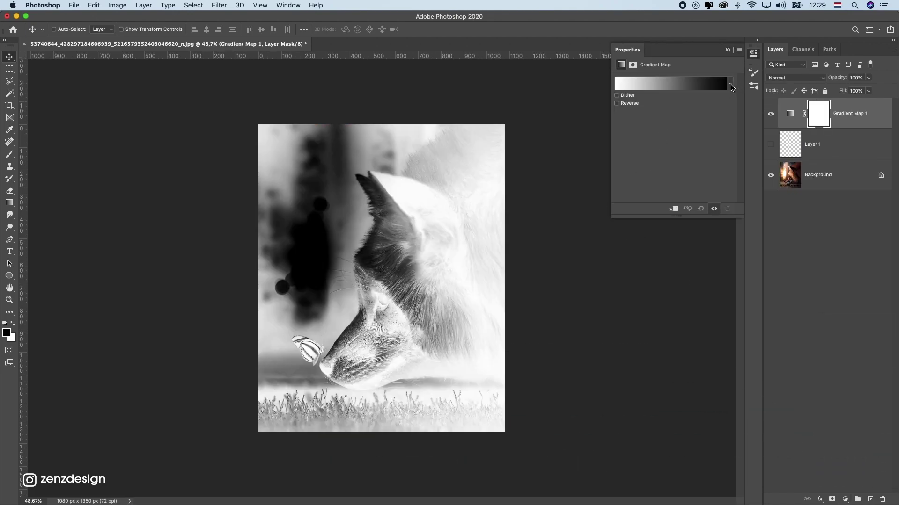
click(731, 86)
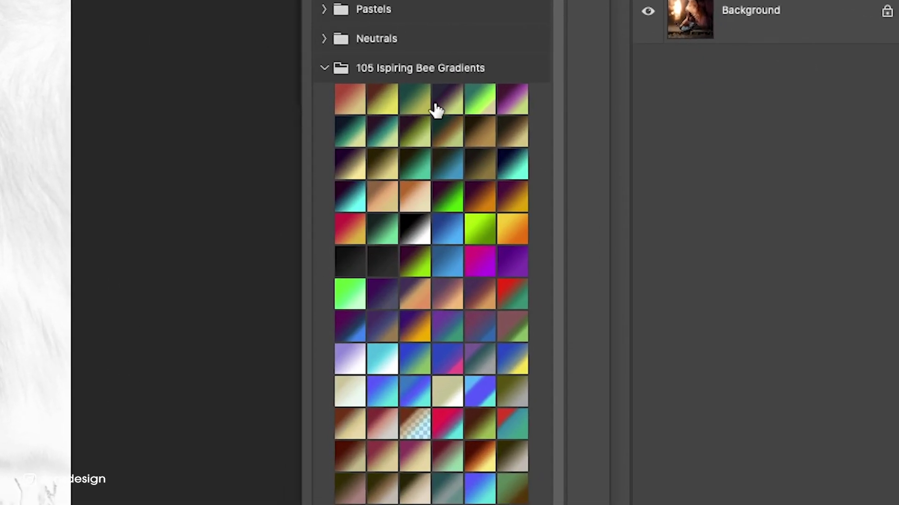
click(503, 201)
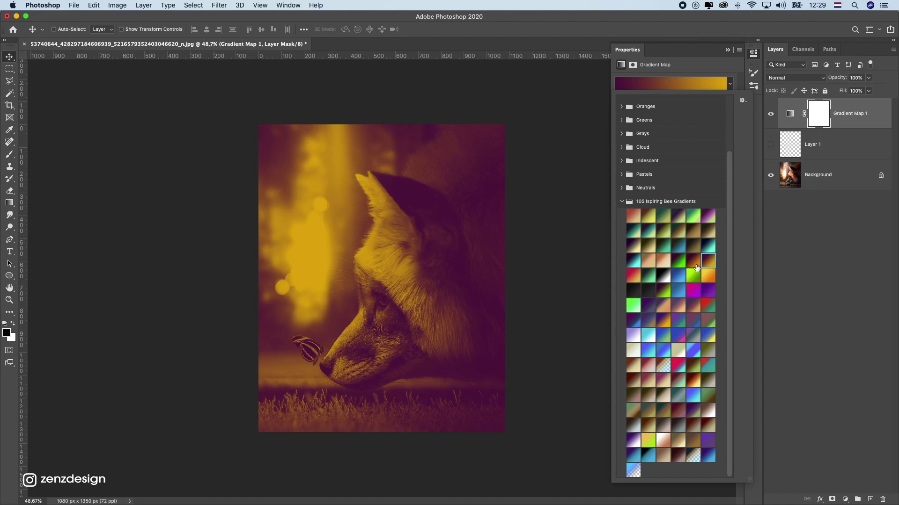
Step: Set the Gradient Map layer to Overlay blend mode at about 46% opacity
click(805, 80)
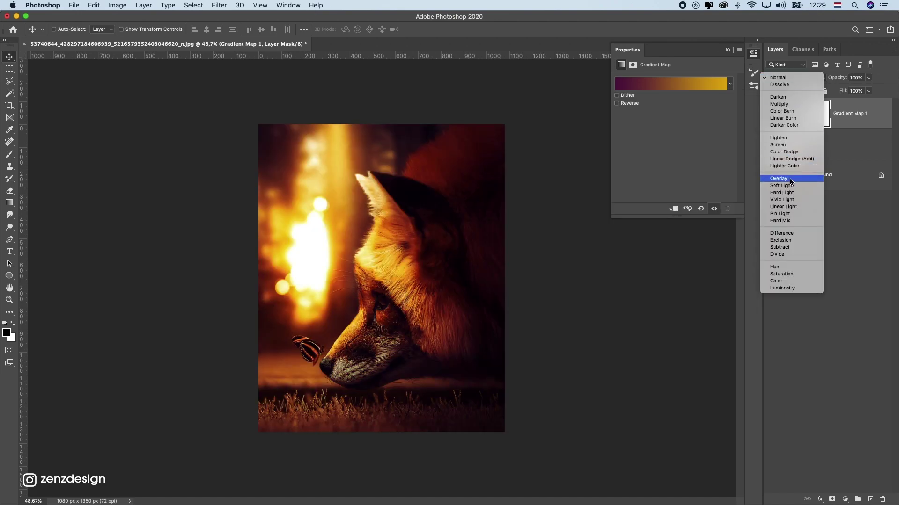
click(786, 173)
drag(837, 90, 846, 91)
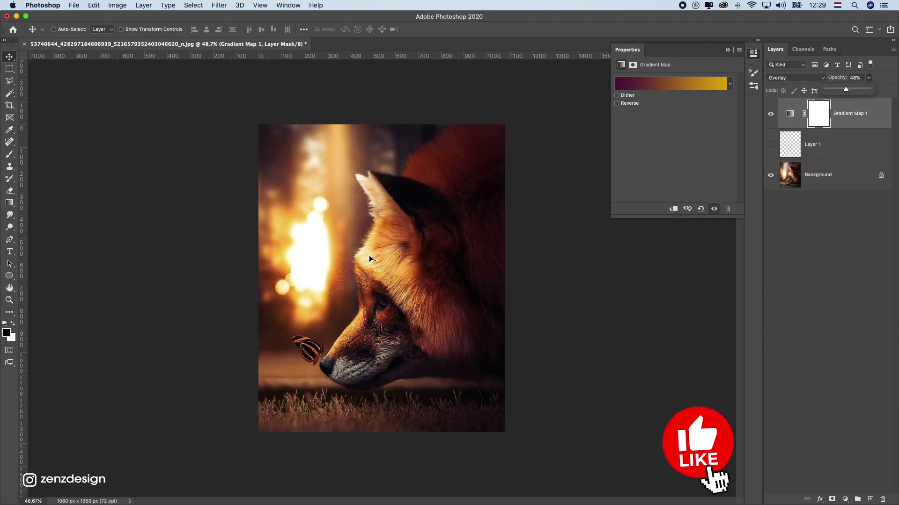
scroll(368, 256, down, 3)
scroll(365, 259, up, 4)
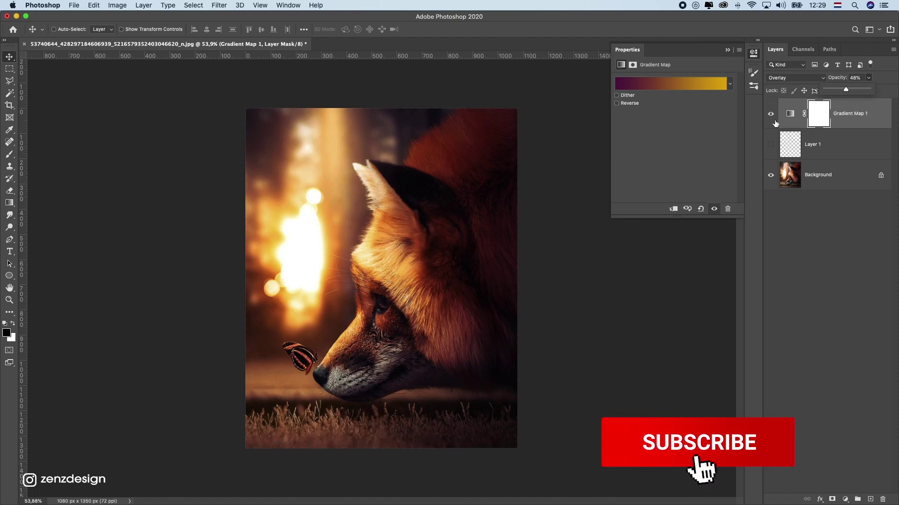
Step: Apply the dark-to-light green gradient preset to Gradient Map 1
click(730, 84)
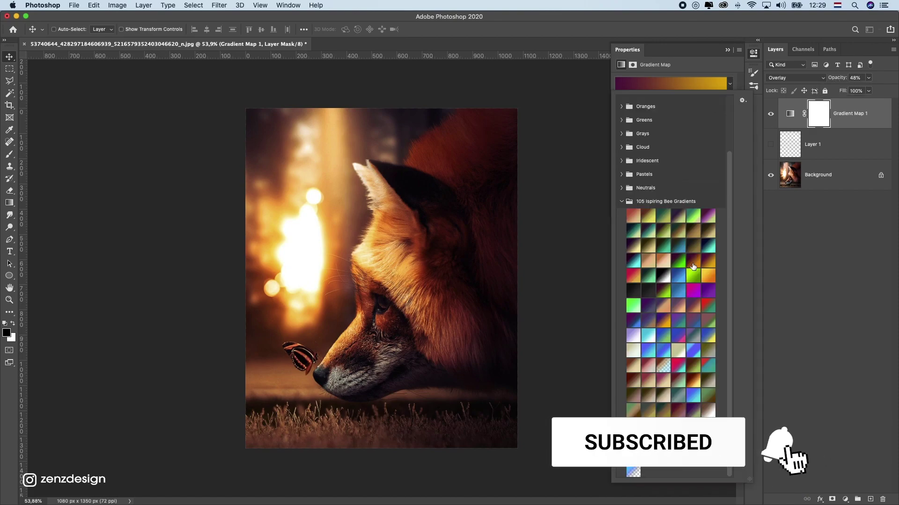
click(649, 276)
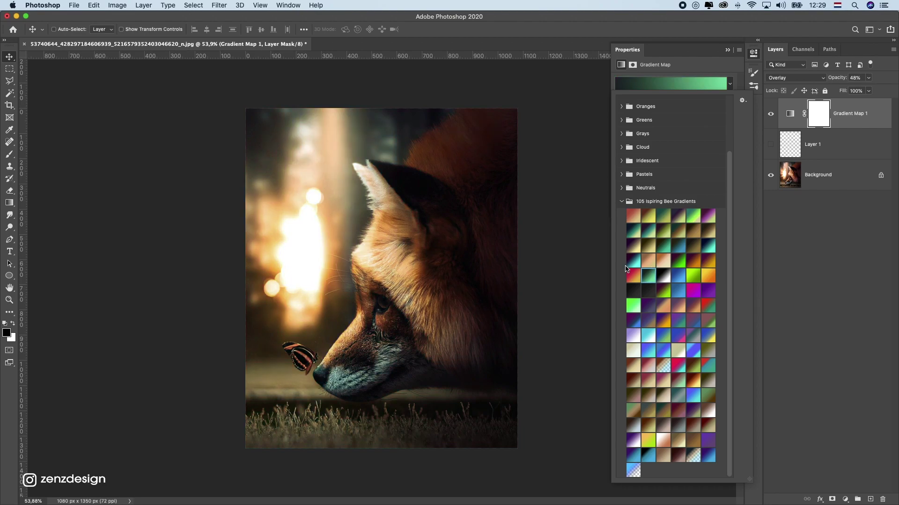
click(644, 276)
click(770, 114)
Step: Toggle Gradient Map 1 off and back on to compare the teal grade with the original fox photo
click(770, 114)
click(770, 114)
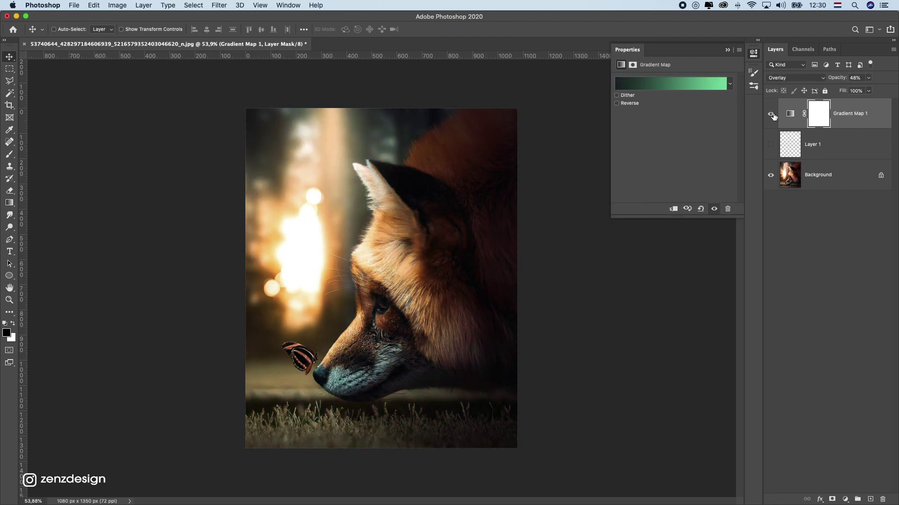
scroll(433, 253, down, 2)
scroll(428, 249, up, 3)
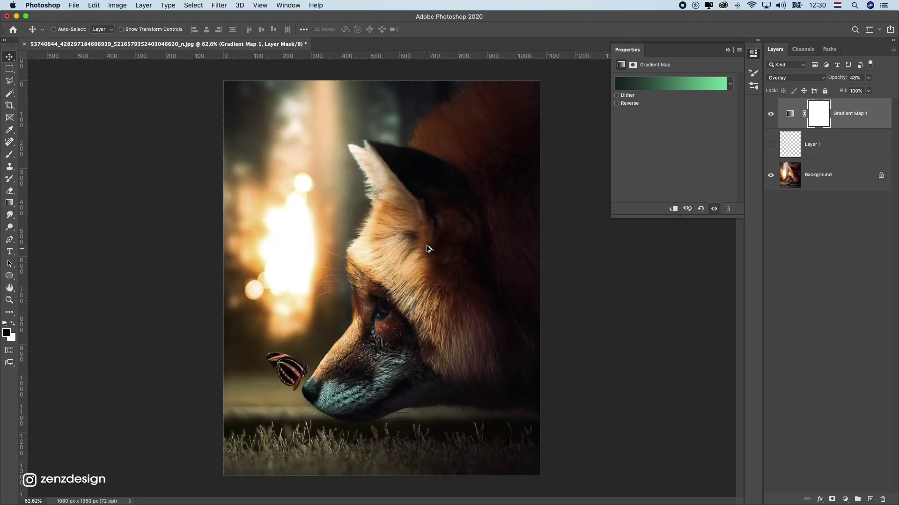